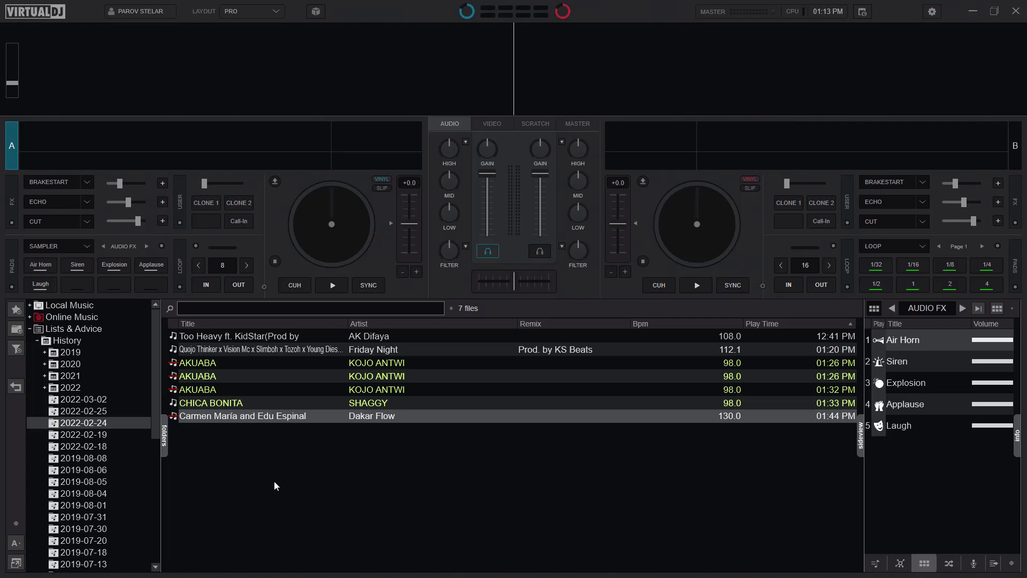
Set the savedloops label option to show names, then load 'Carmen María and Edu Espinal' onto deck A.
click(932, 11)
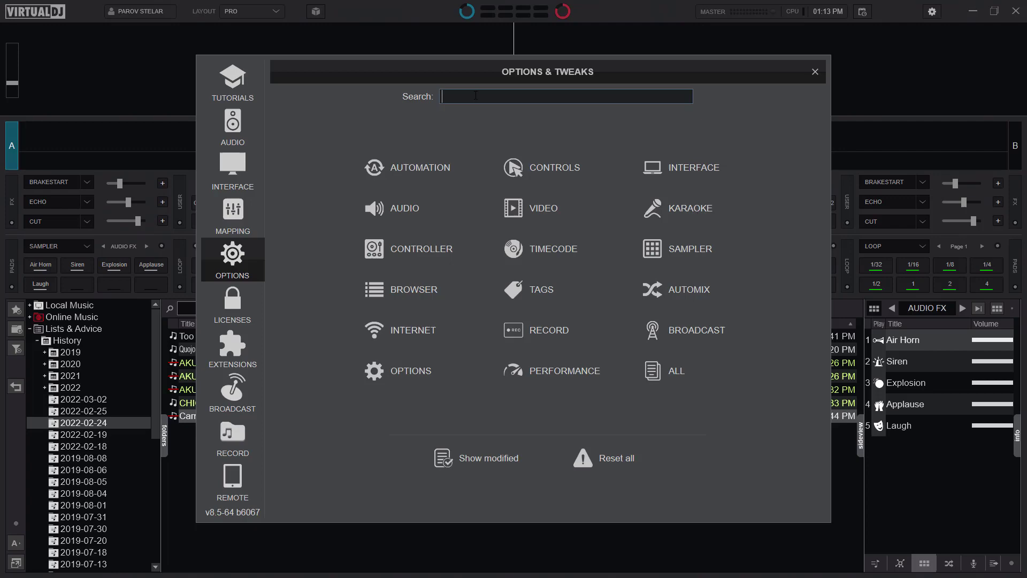
text(savedlo)
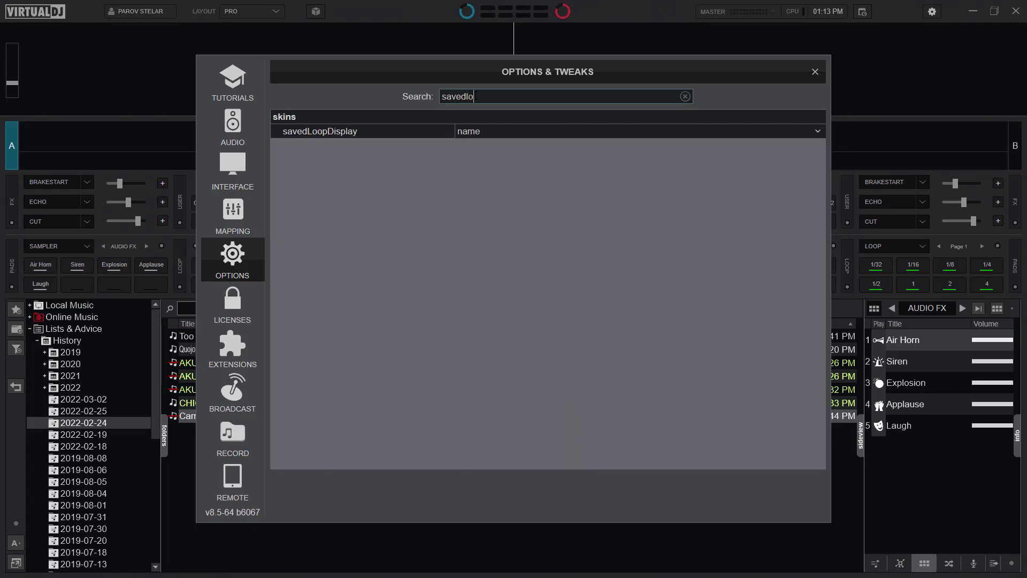
text(o)
click(487, 132)
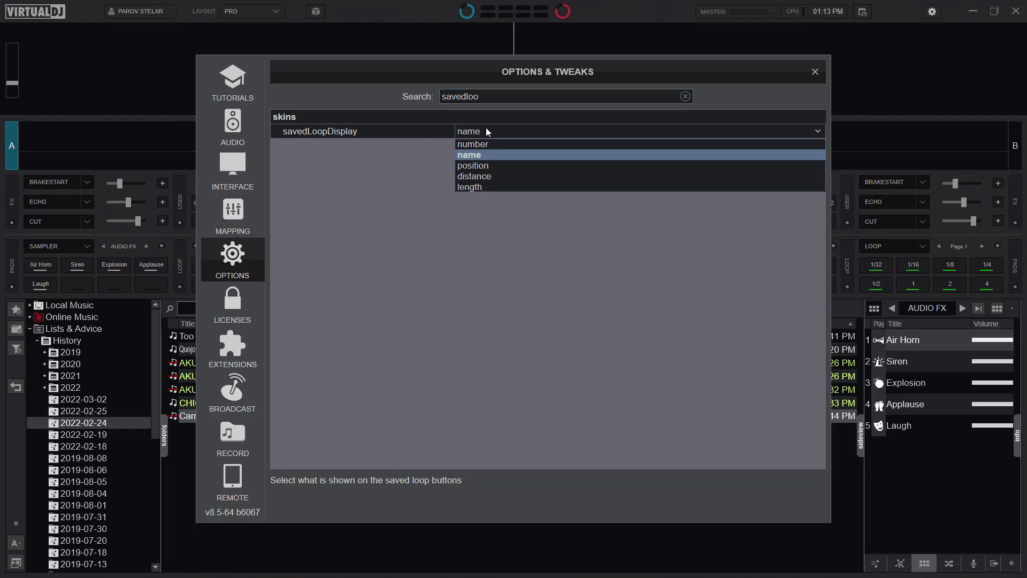
click(487, 159)
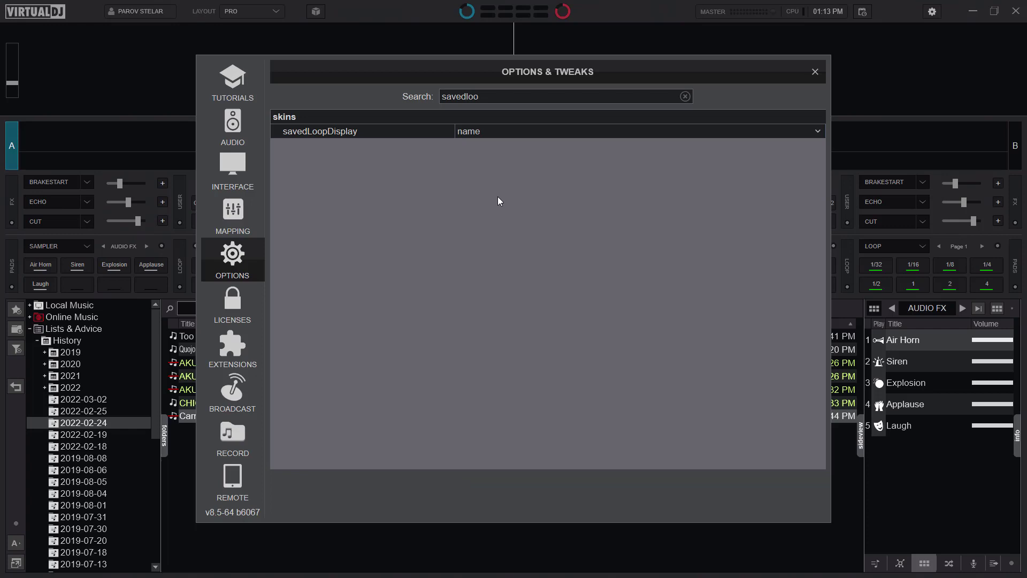
click(815, 72)
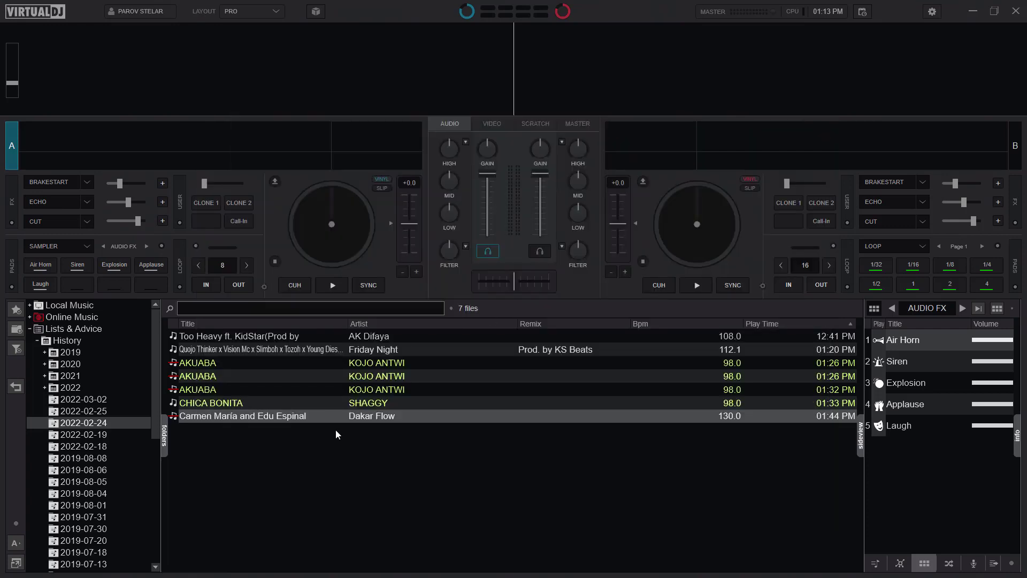
drag(245, 417, 326, 249)
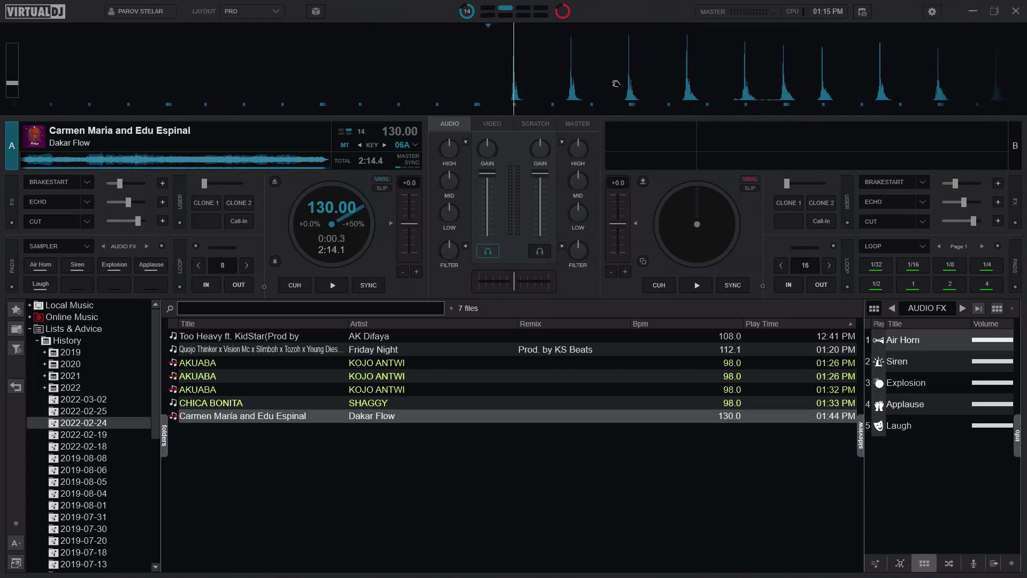
From the track start, add a Saved Loop point named 'Intro Loop' in deck A's POI Editor.
drag(514, 109, 516, 109)
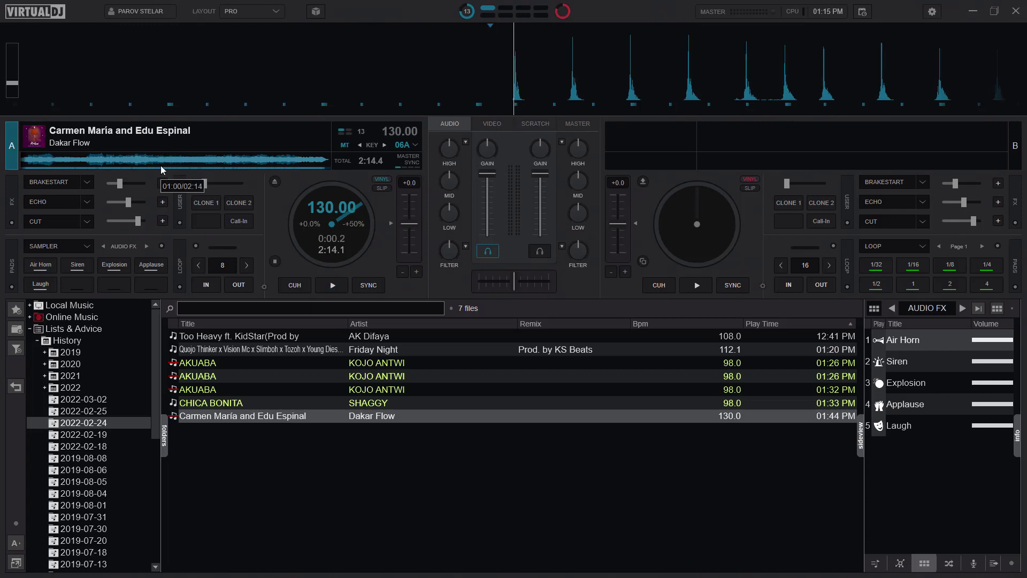
right_click(130, 164)
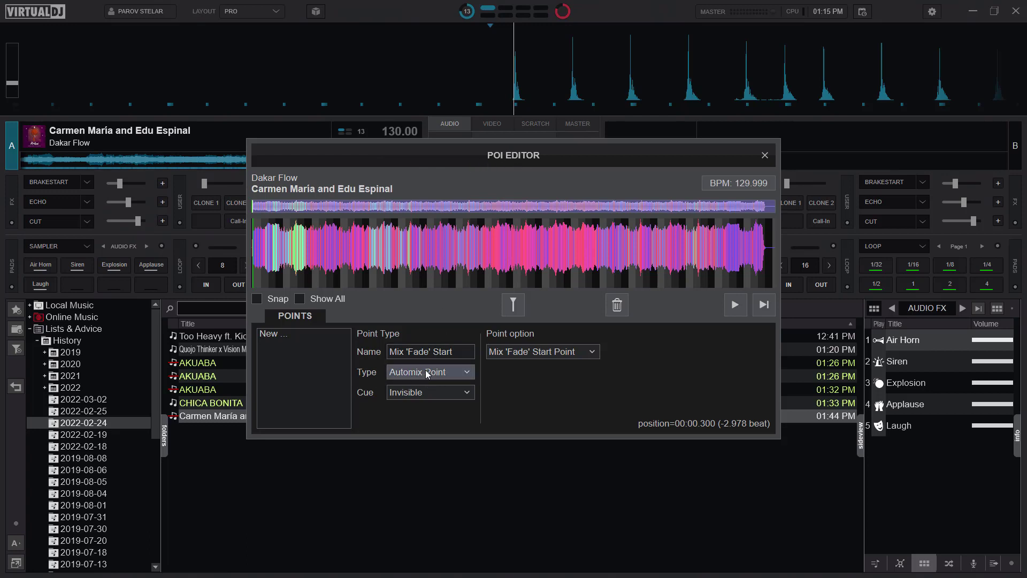
click(450, 373)
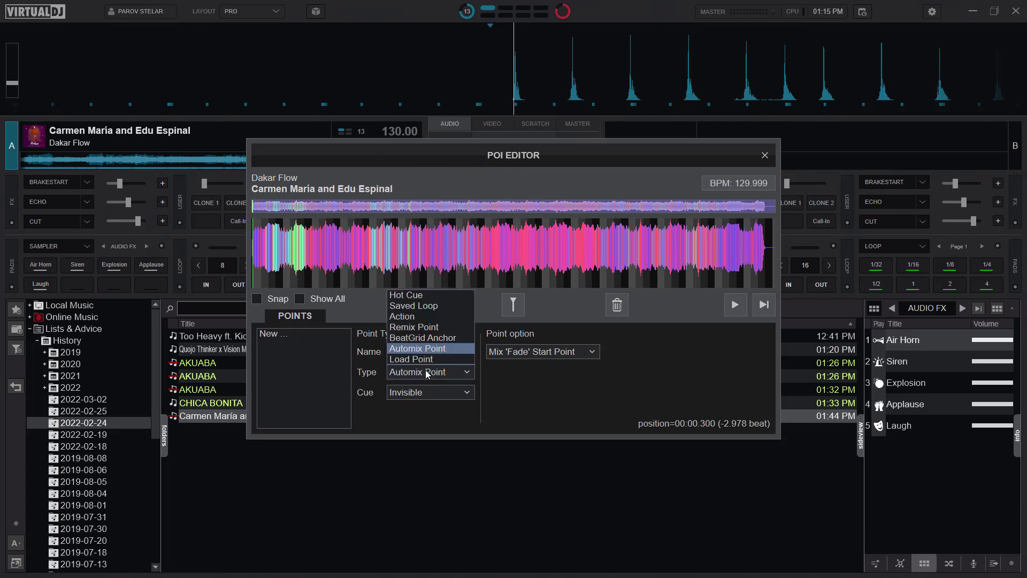
click(430, 306)
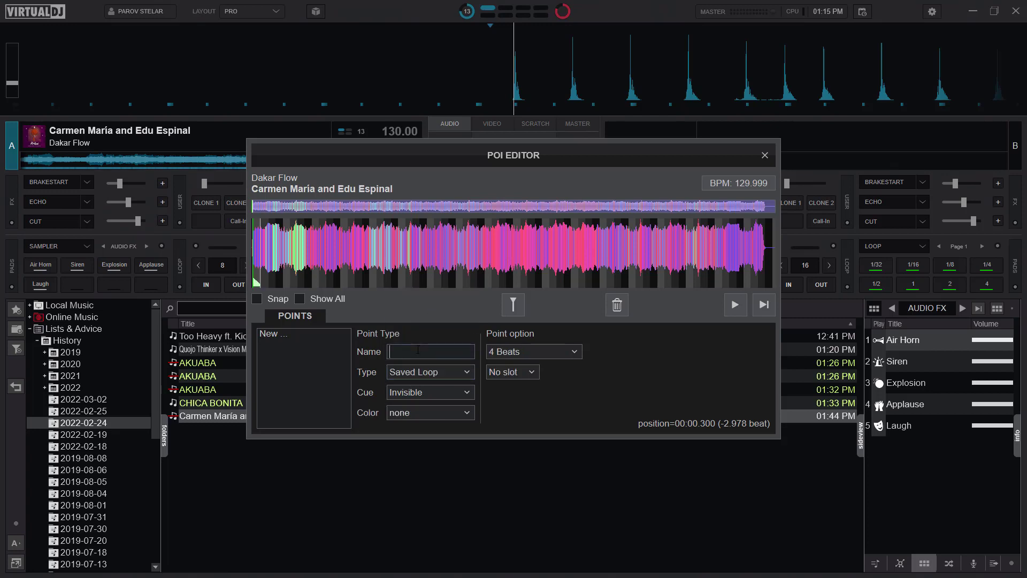
text(Intro Loop)
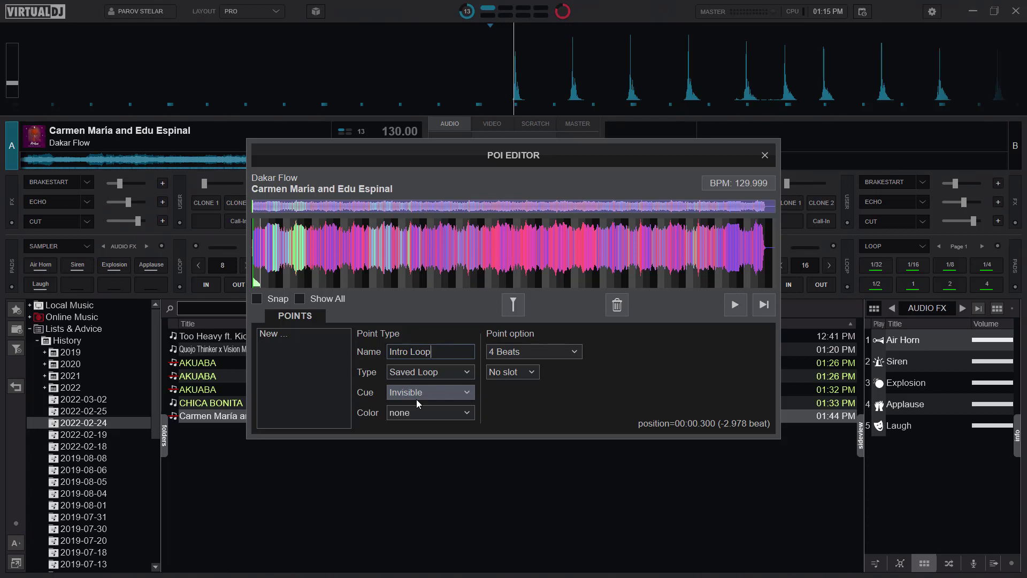
Set Intro Loop to Cue Marker only, 16 Beats, Slot 1 and yellow colour.
click(466, 393)
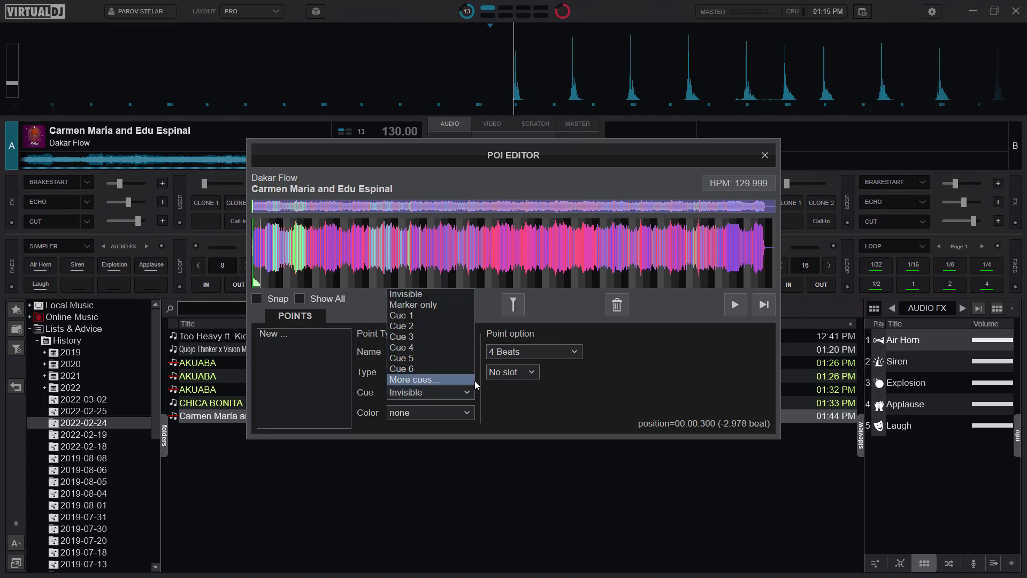
click(419, 304)
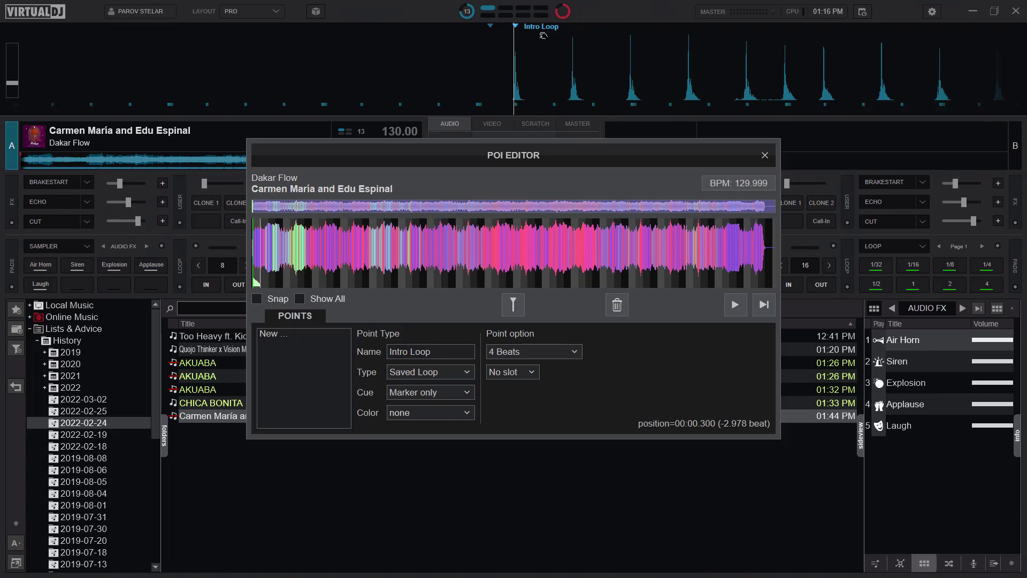
click(578, 351)
click(527, 313)
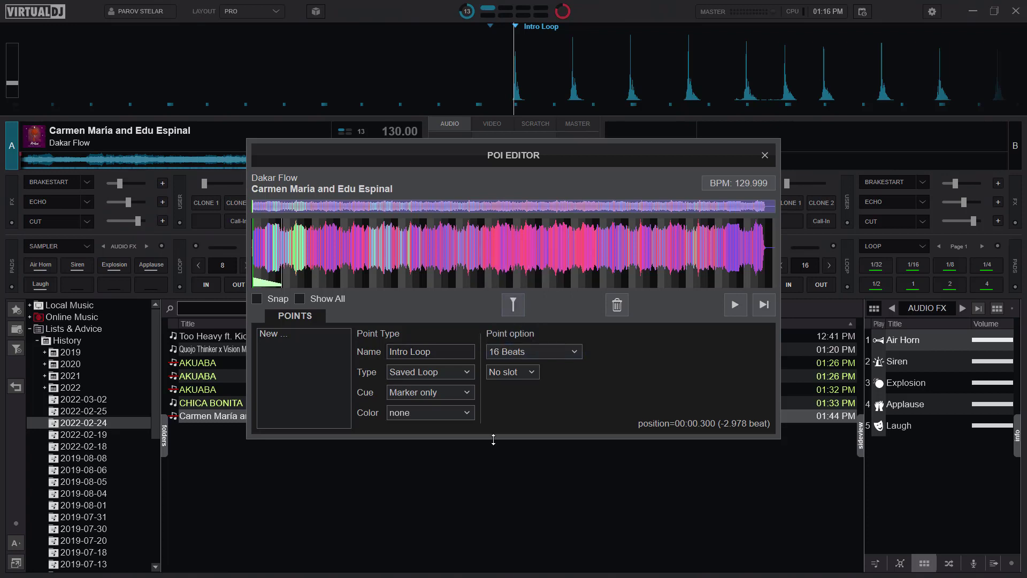
click(527, 375)
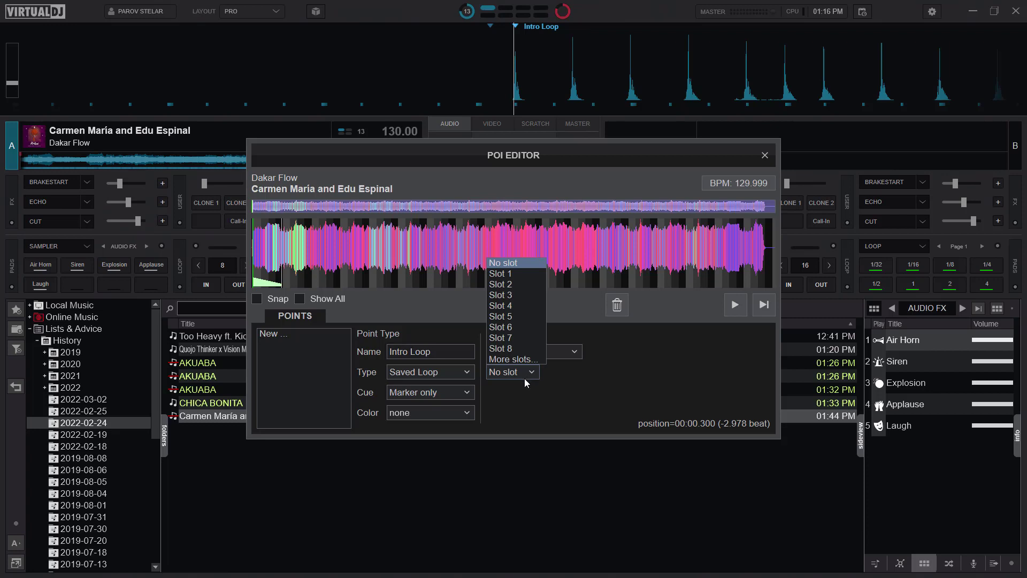
click(505, 273)
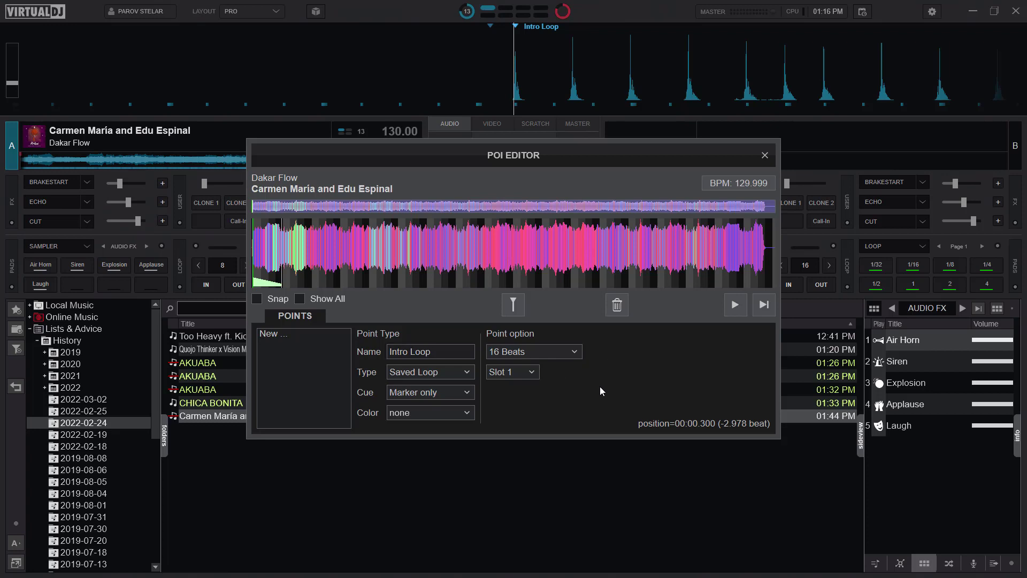
click(426, 415)
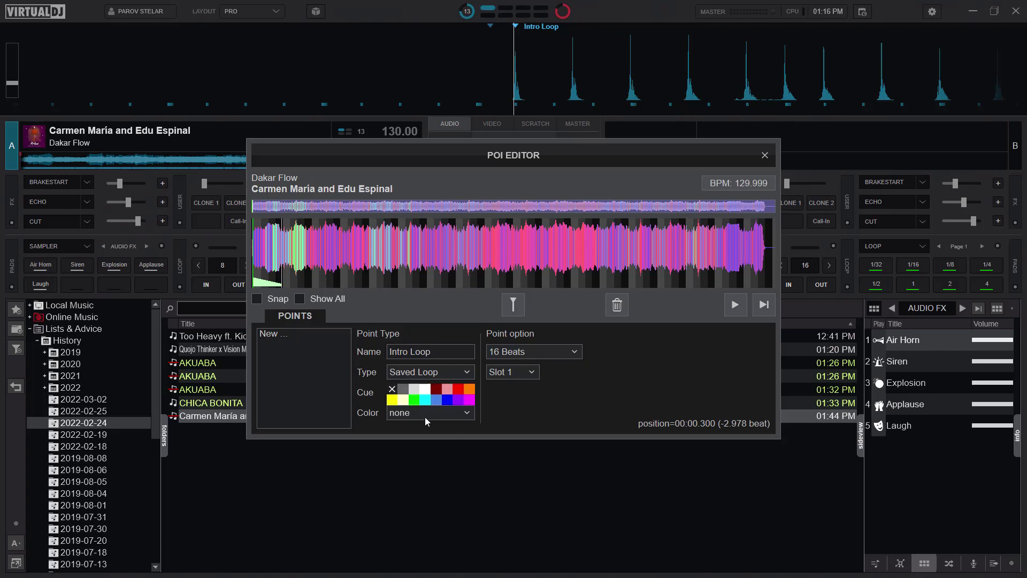
click(392, 399)
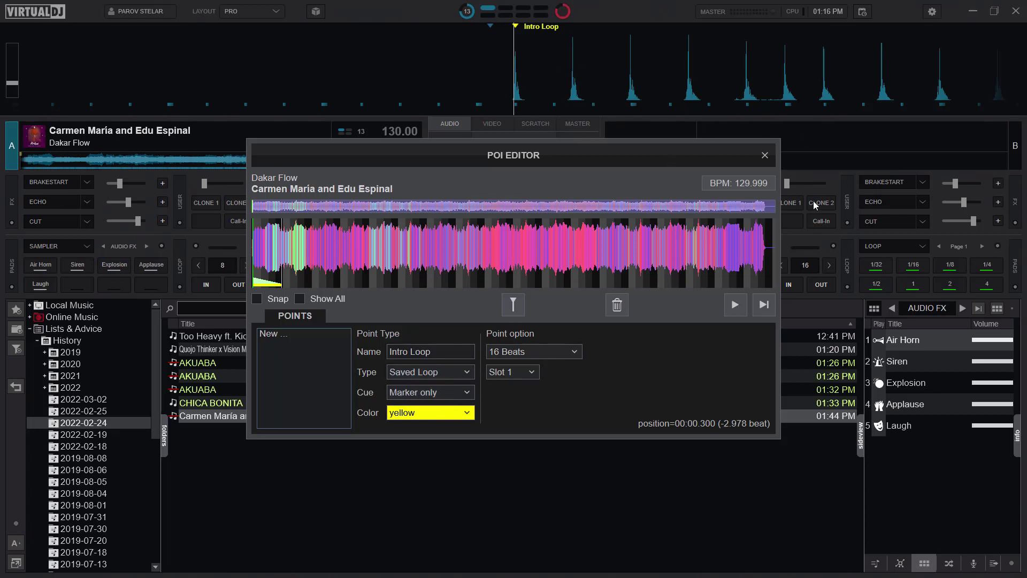
Close the POI Editor and switch deck A's pads page to saved loops.
click(766, 155)
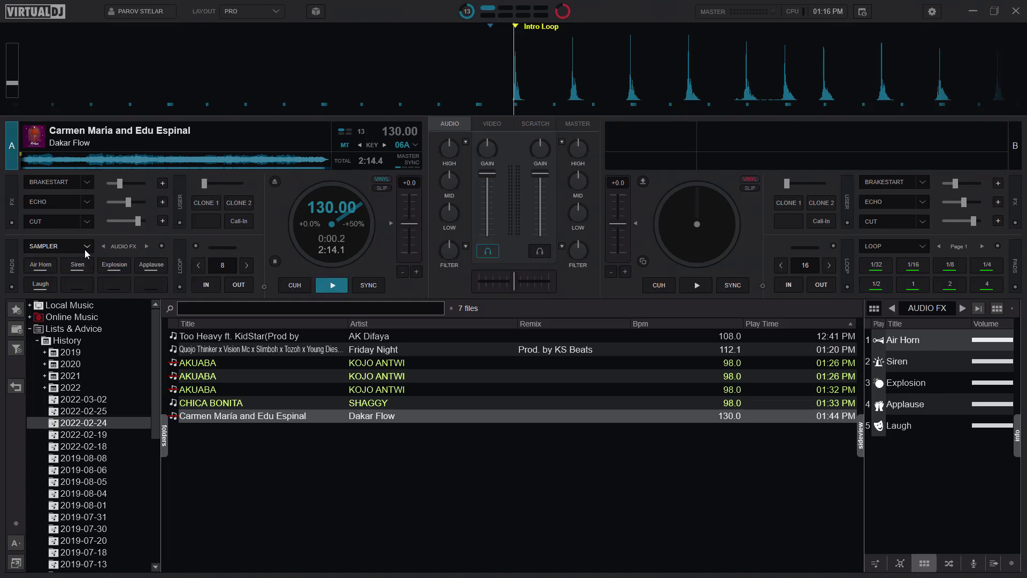
click(86, 246)
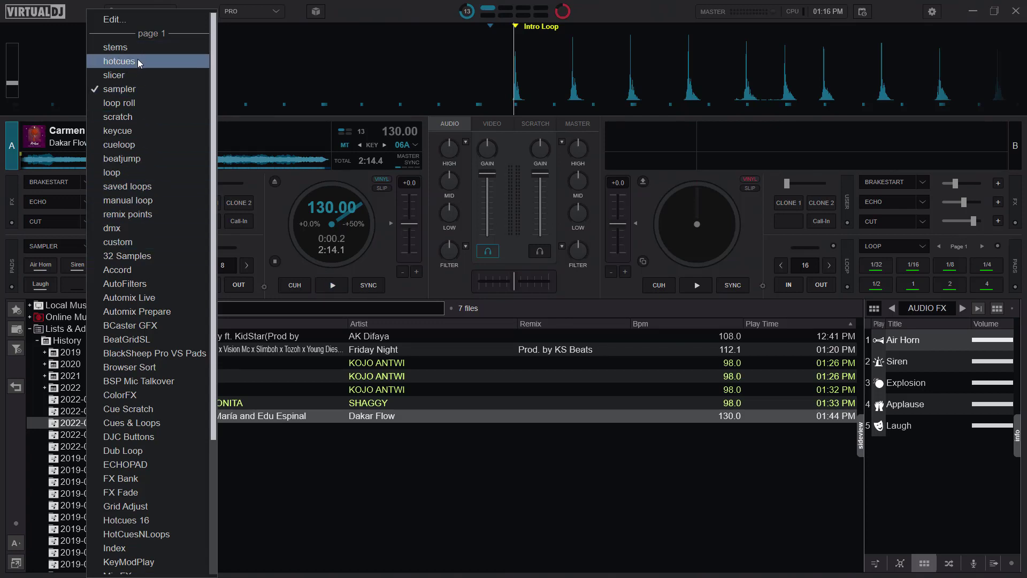
click(140, 186)
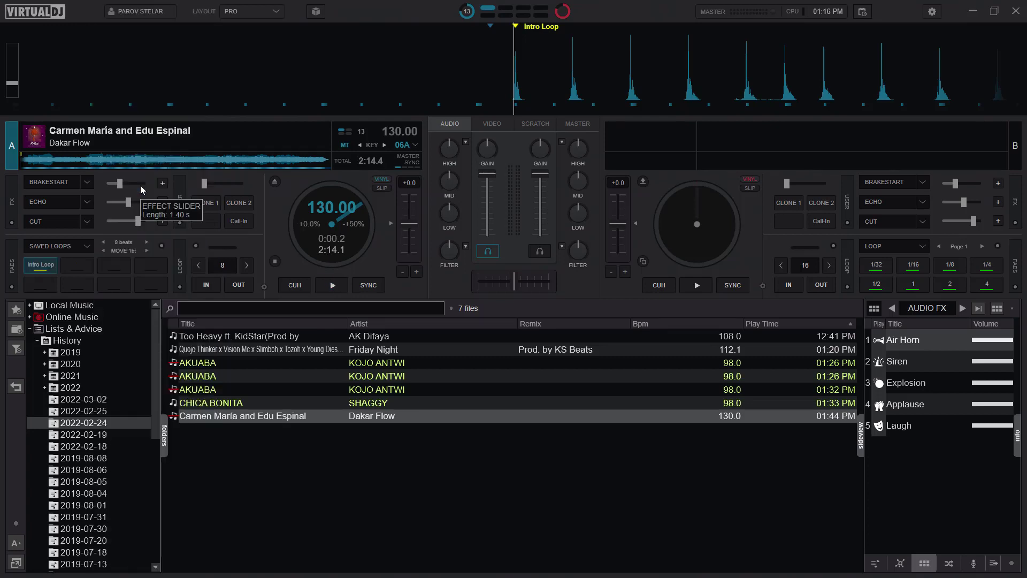
Trigger the Intro Loop pad, start deck A playing, and pull its volume fader down.
click(41, 267)
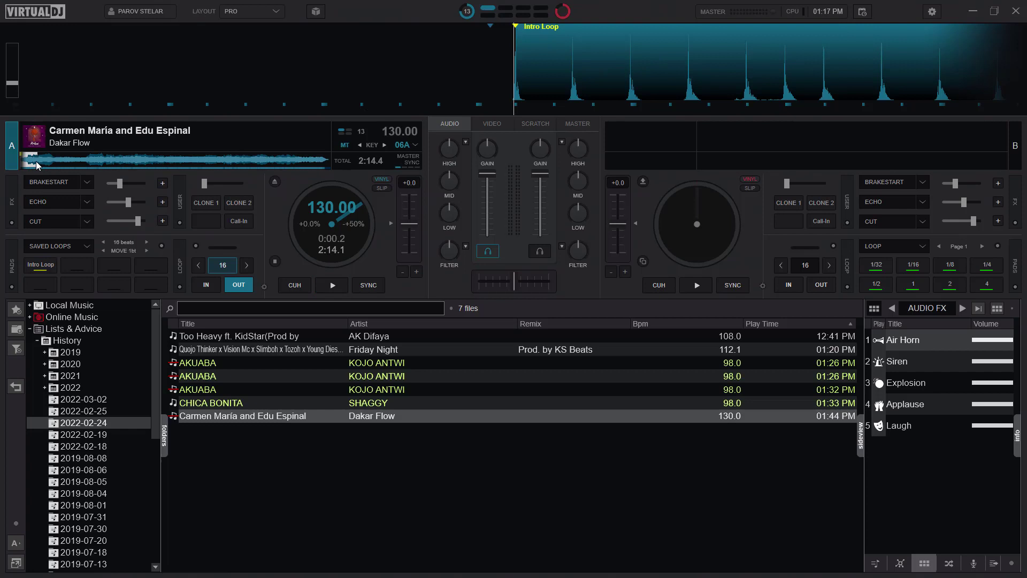
click(336, 288)
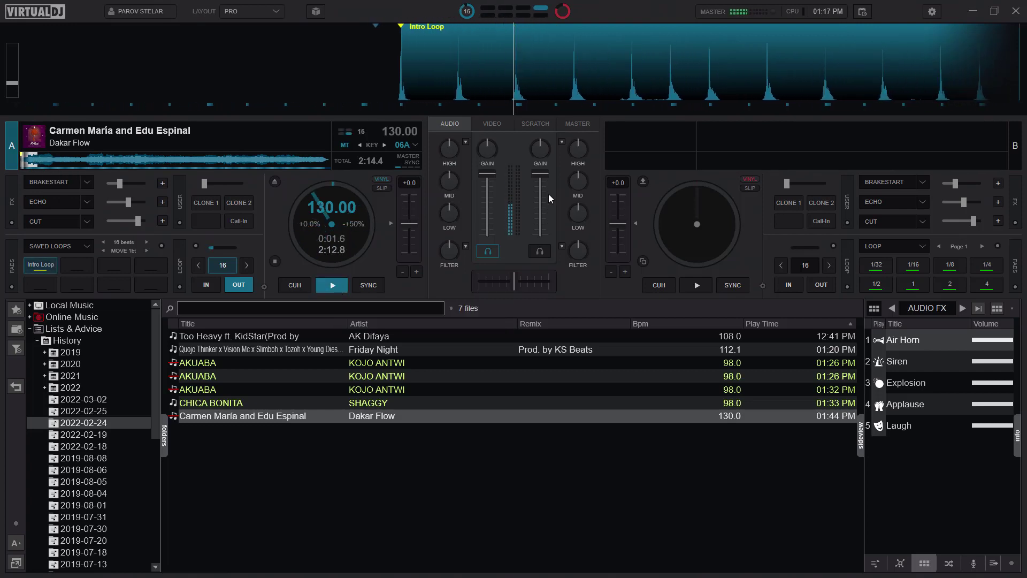
drag(486, 175, 490, 218)
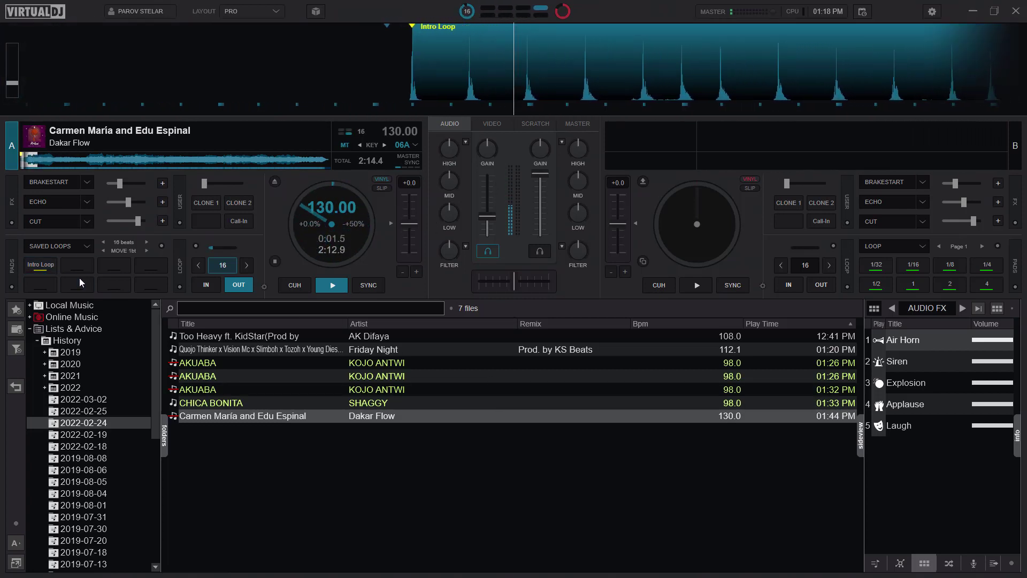
Exit Intro Loop, start an 8-beat loop, and save it to the empty second pad.
click(53, 266)
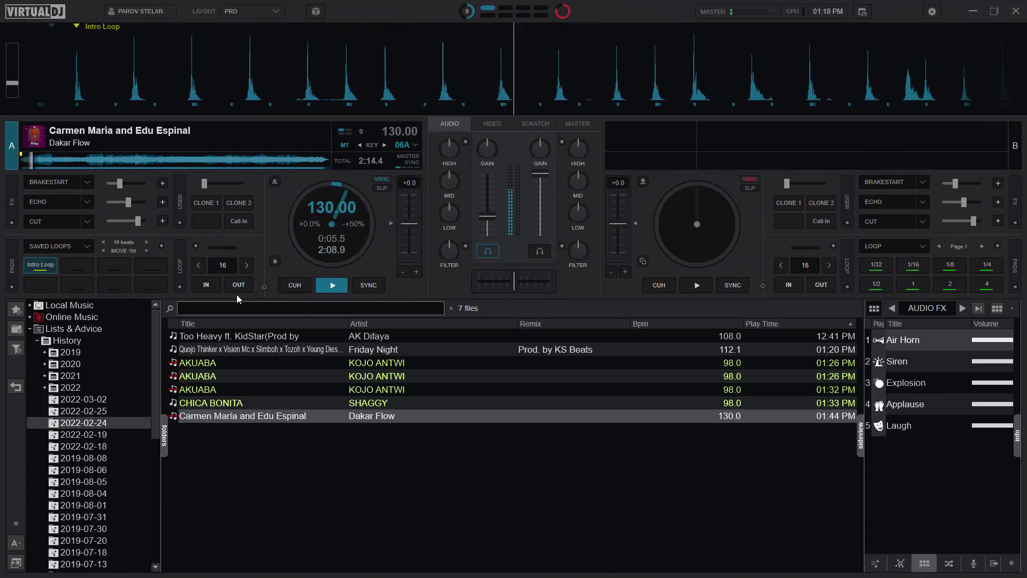
click(199, 268)
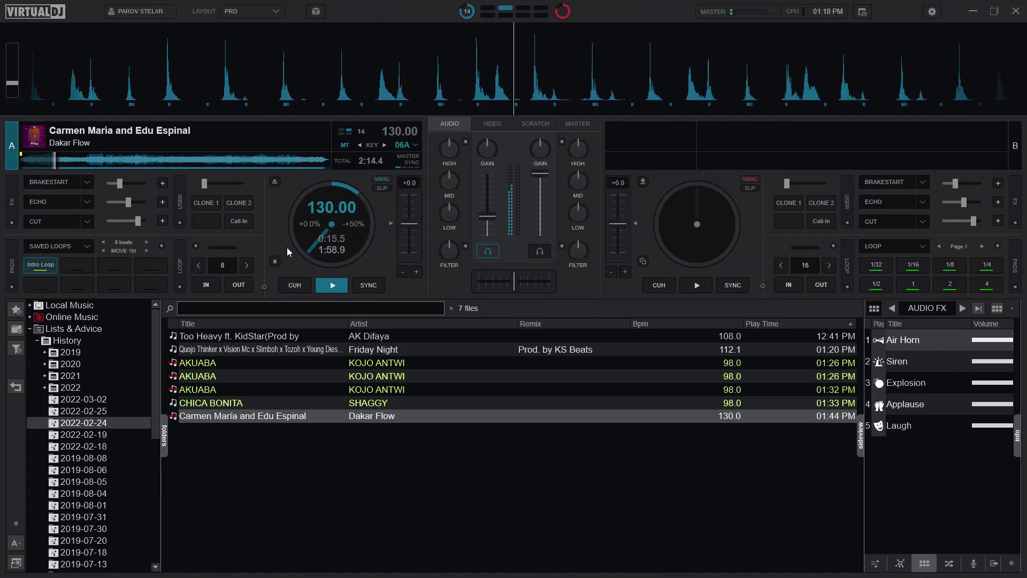
click(227, 266)
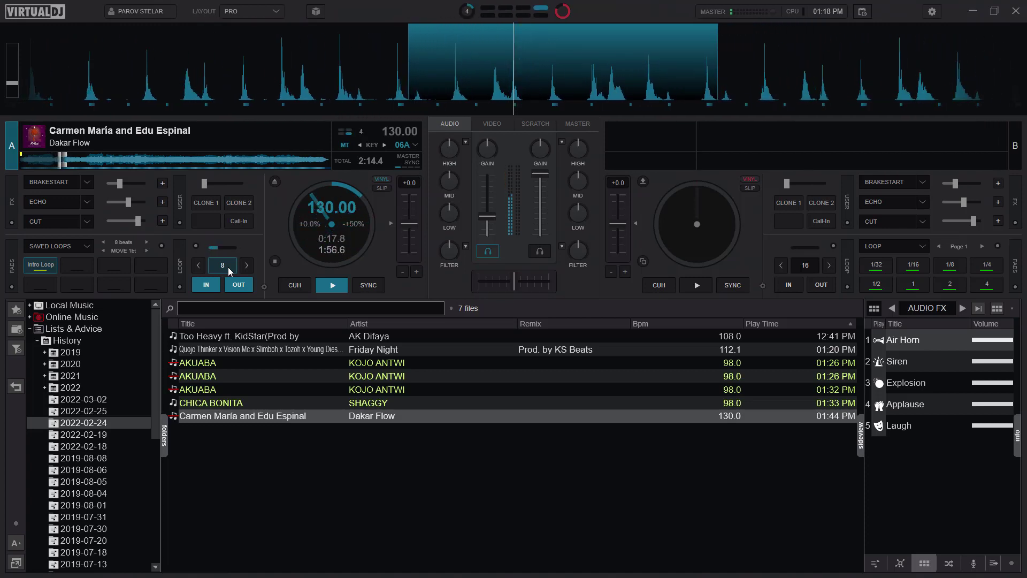
click(80, 265)
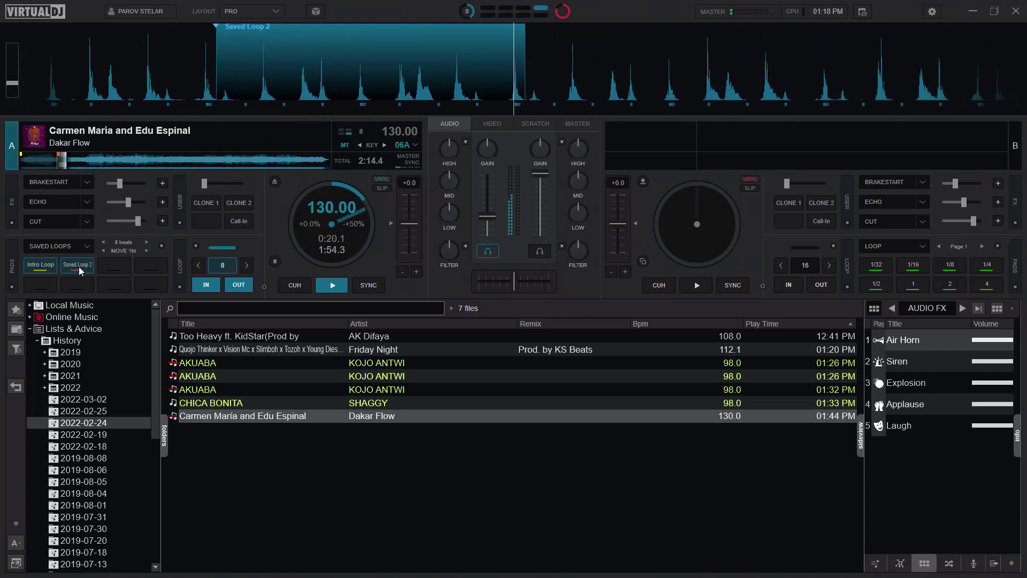
In the POI Editor, rename Saved Loop 2 to 'Instru' and colour it white.
right_click(66, 162)
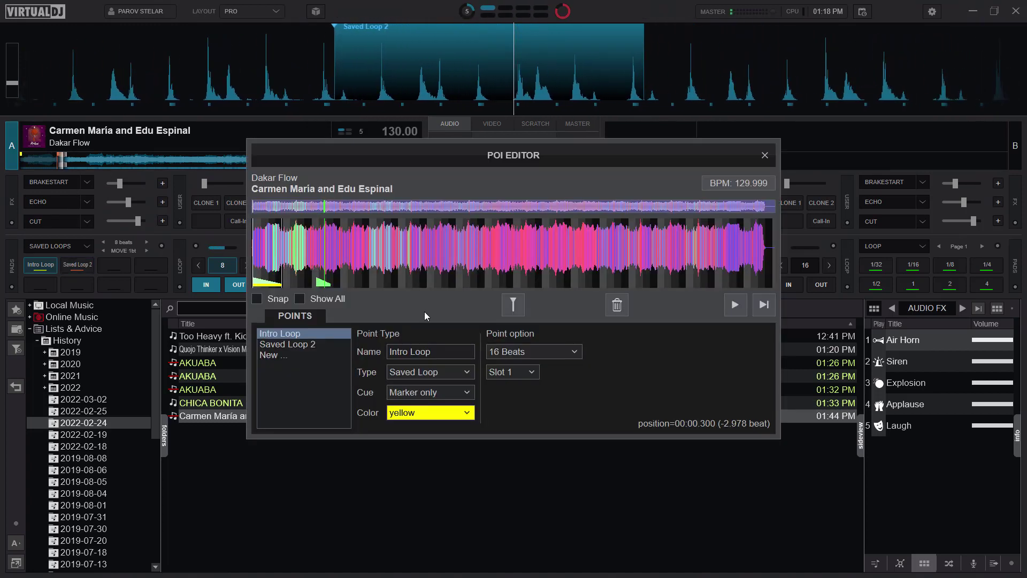
click(295, 345)
drag(447, 351, 322, 355)
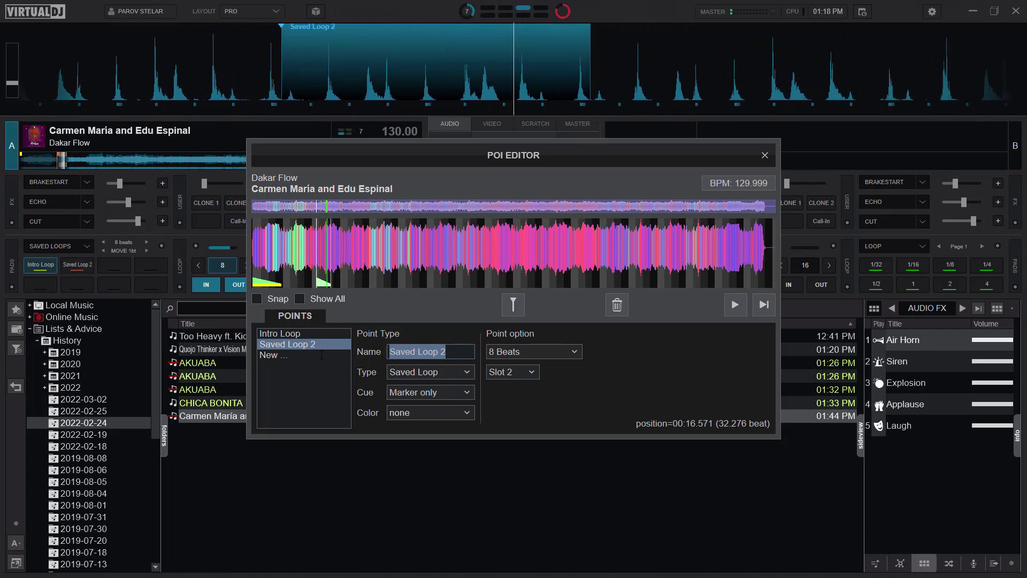
text(Ins)
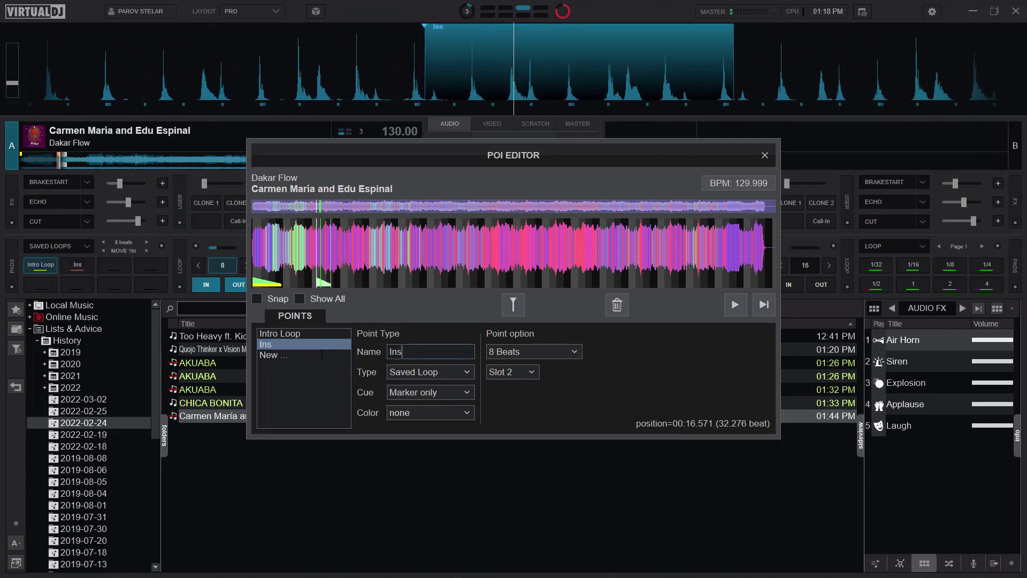
text(t)
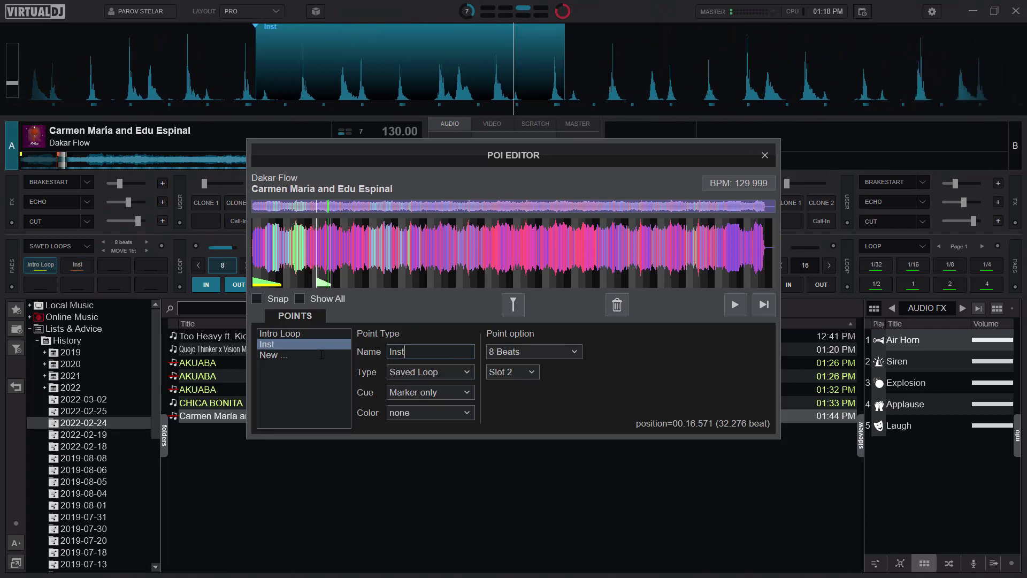
text(ru)
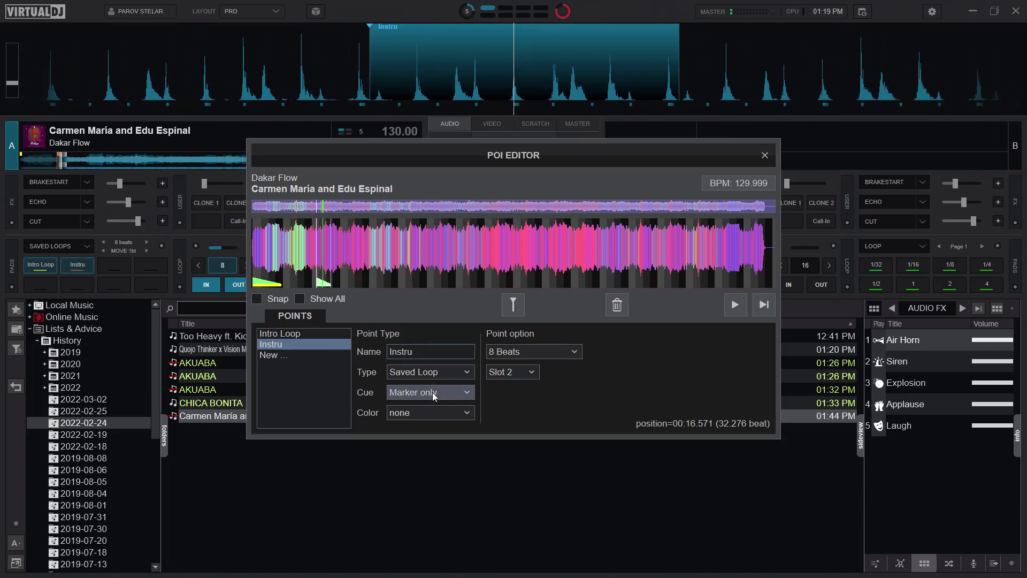
click(457, 415)
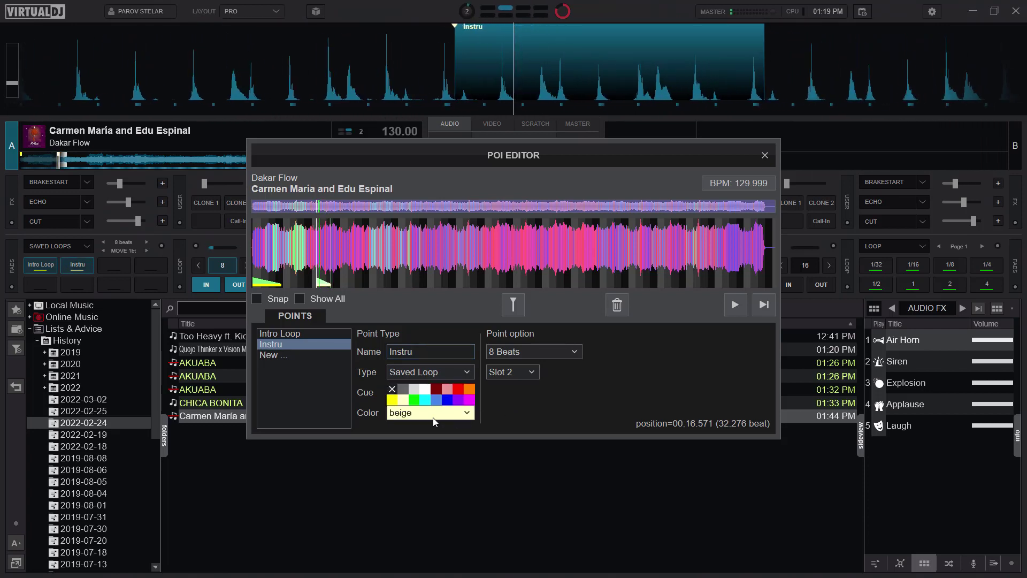
click(425, 390)
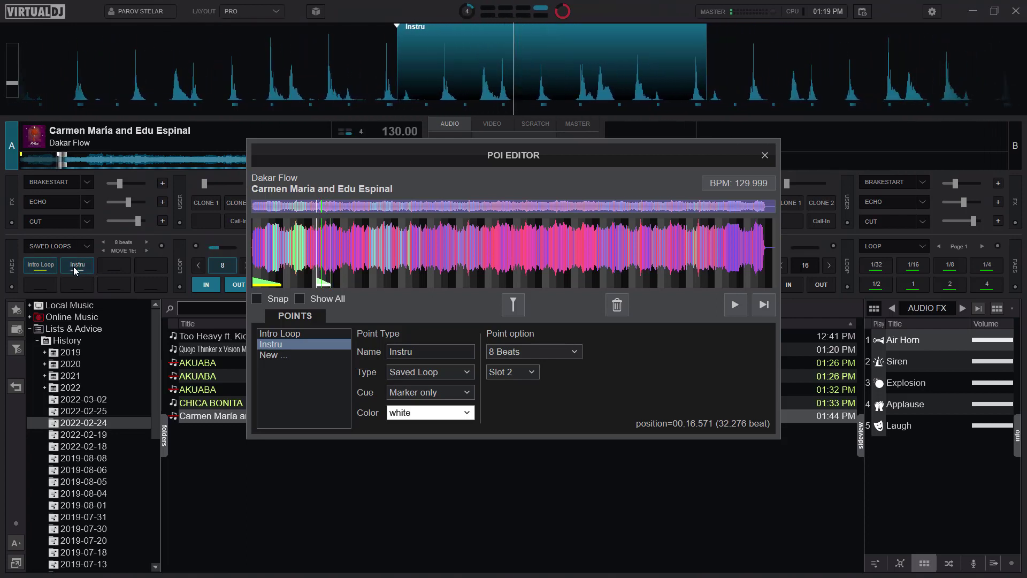
Return to the start cue, exit the loop, play, set Cue 1, and save a 4-beat loop on pad 3.
click(764, 155)
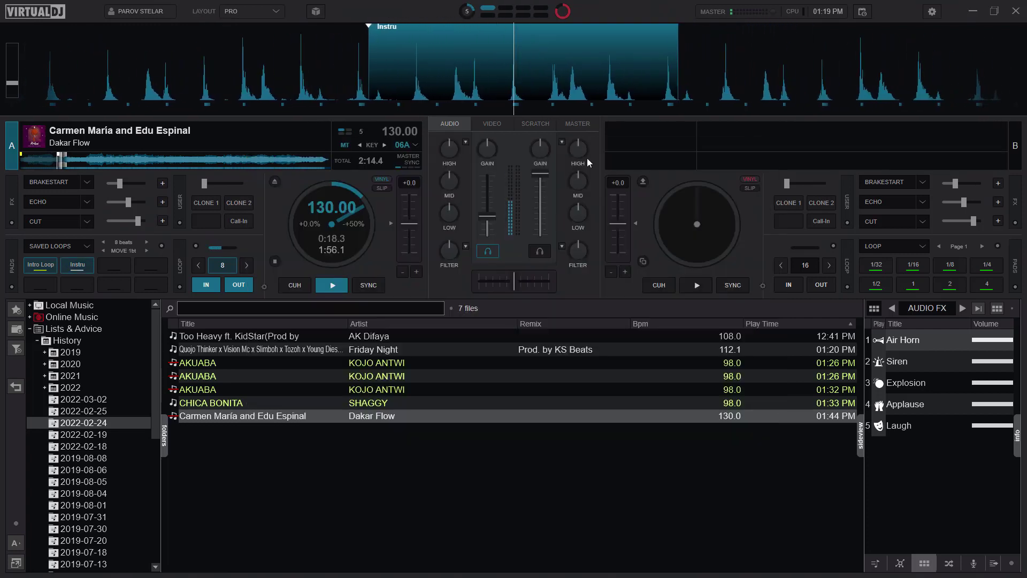
click(294, 286)
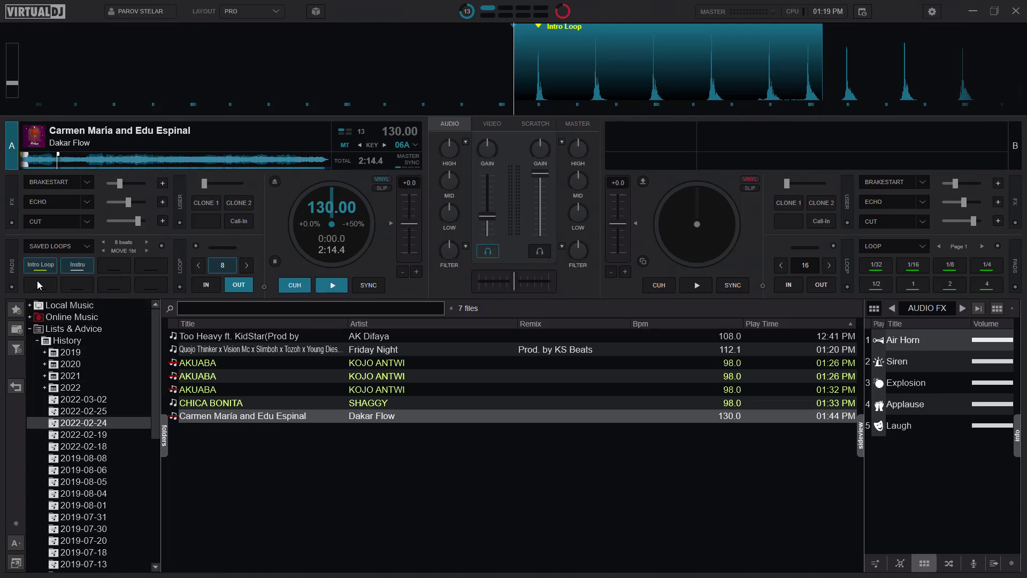
click(219, 267)
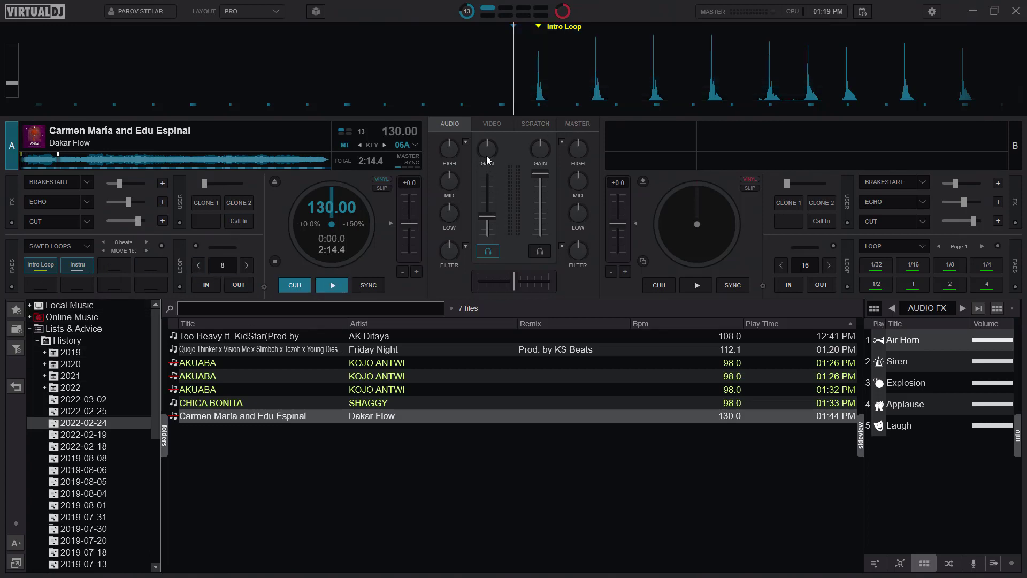
key(space)
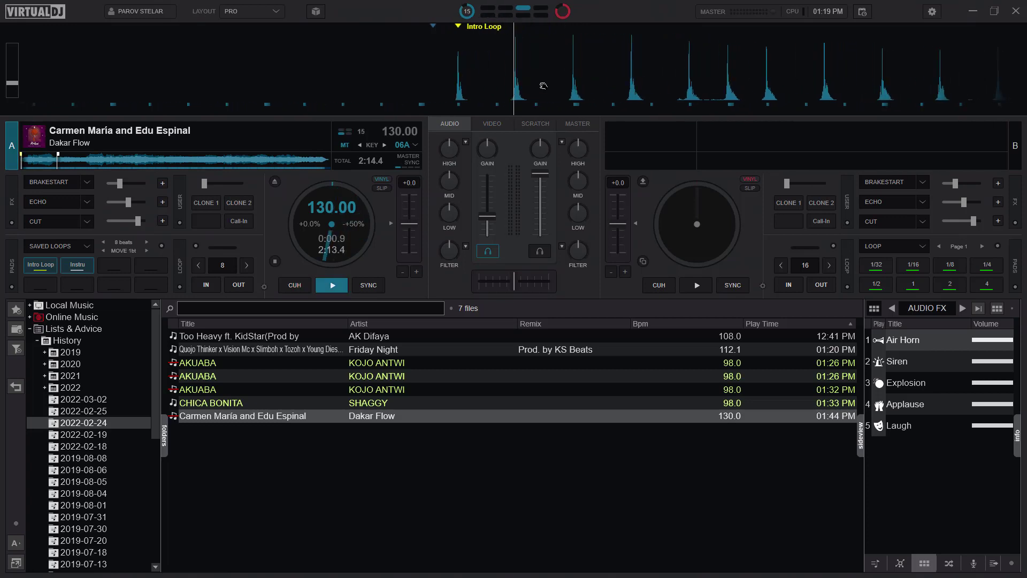
key(c)
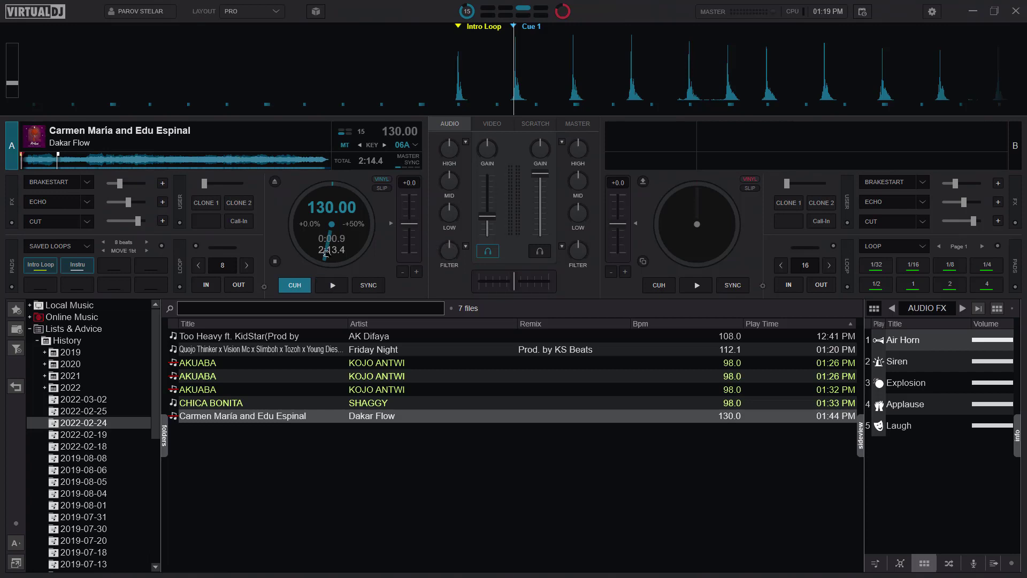
click(122, 268)
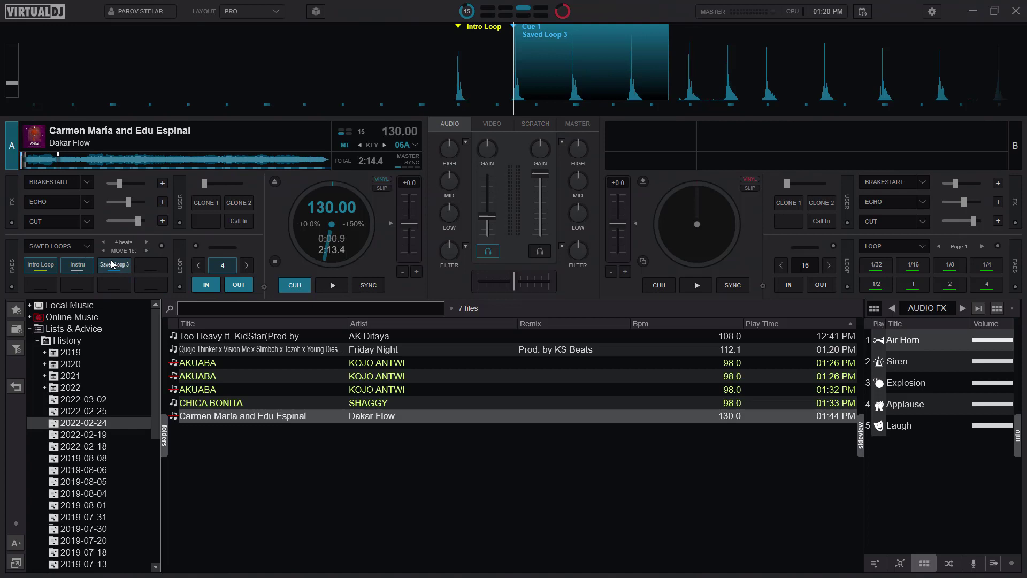
In the POI Editor, switch Intro Loop to 8 beats and then back to 16 beats.
right_click(72, 162)
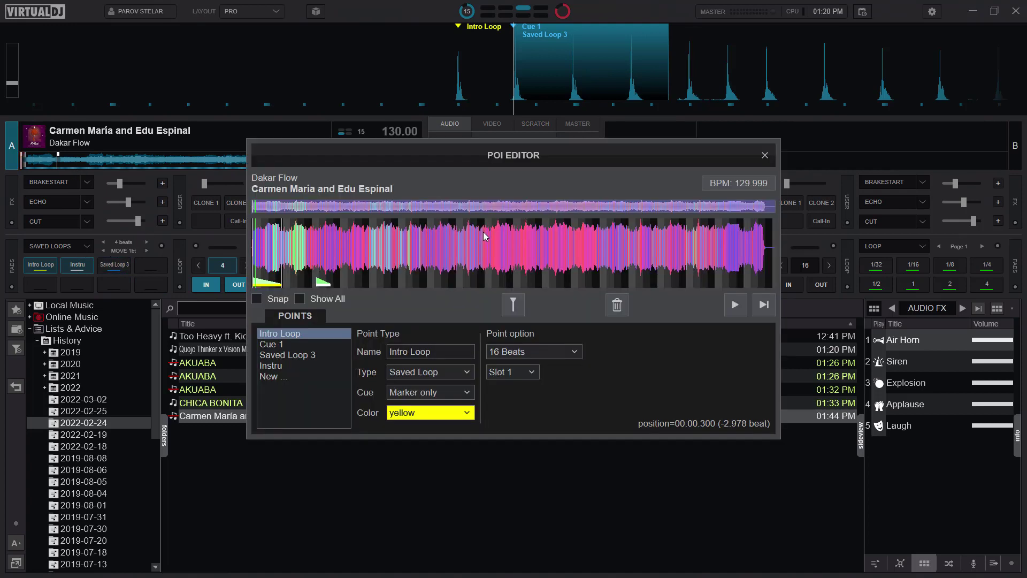
click(548, 352)
click(502, 296)
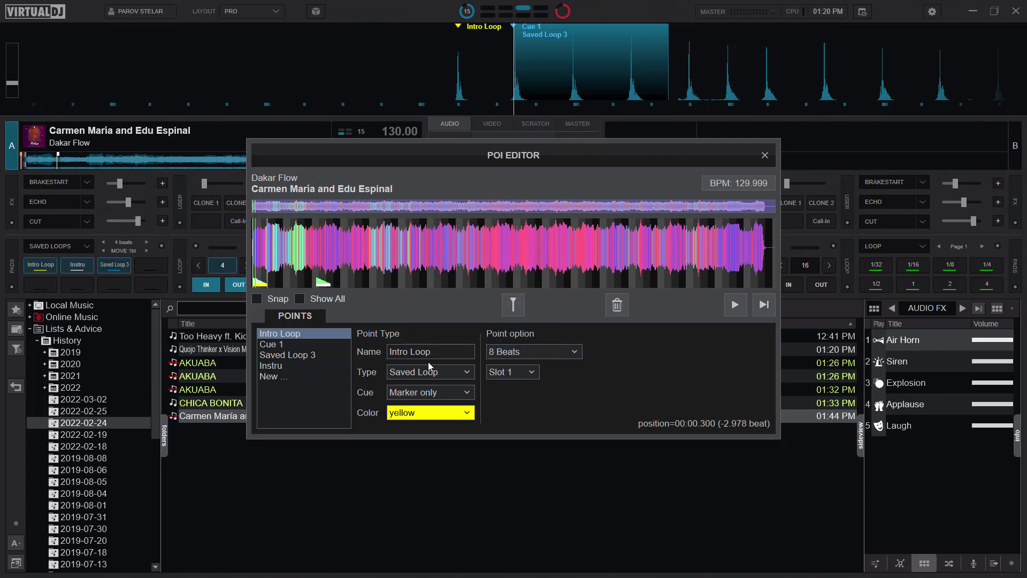
click(533, 351)
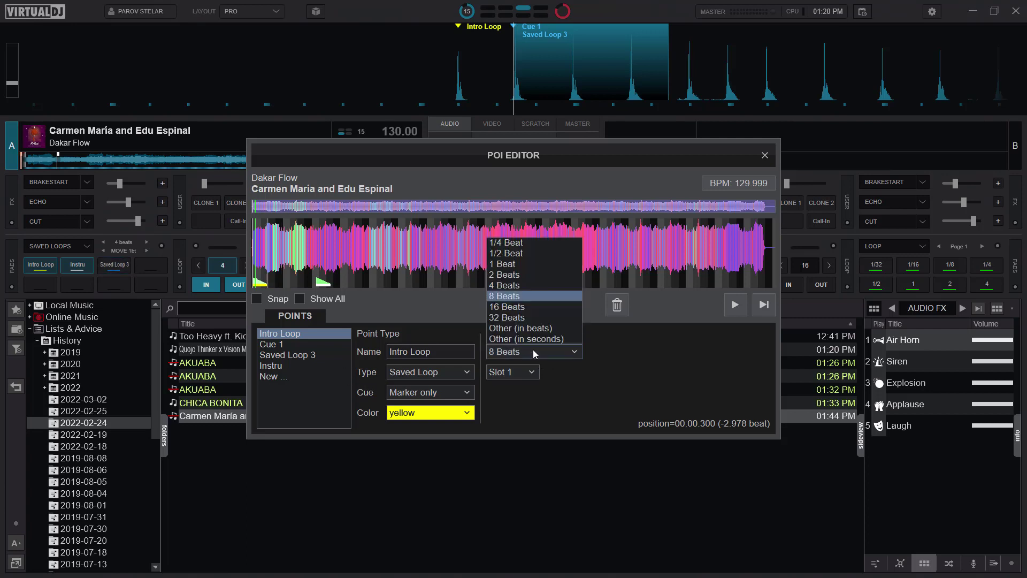
click(507, 306)
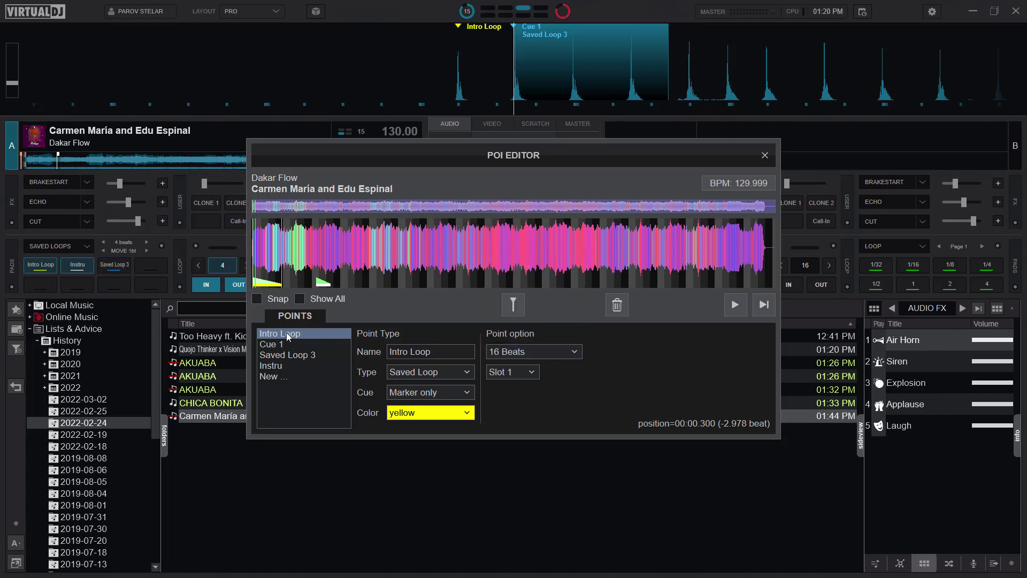
Make Saved Loop 3 an 8-beat loop named 'Cue Loop', linked to Cue 1, coloured beige.
click(300, 355)
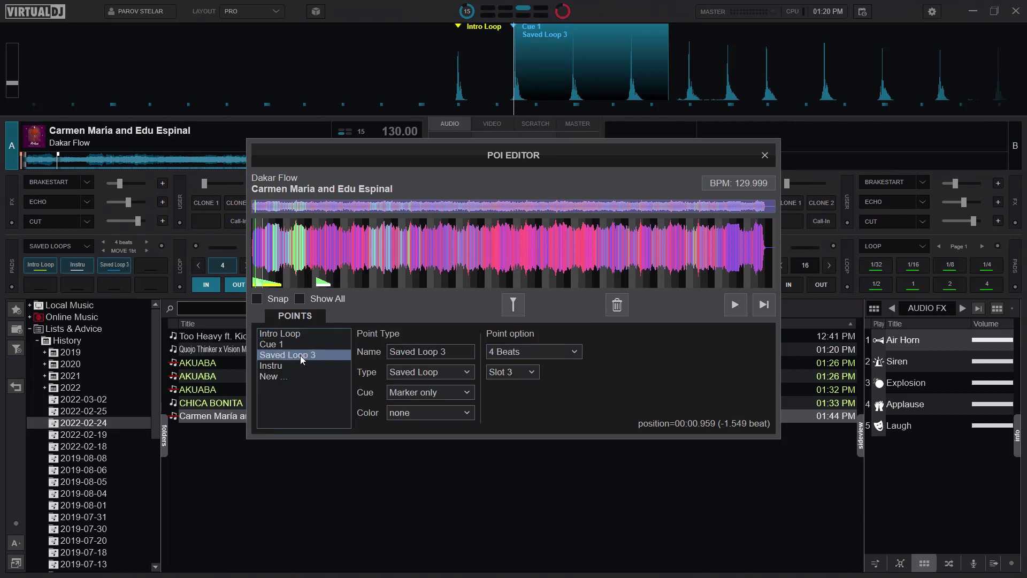
click(564, 353)
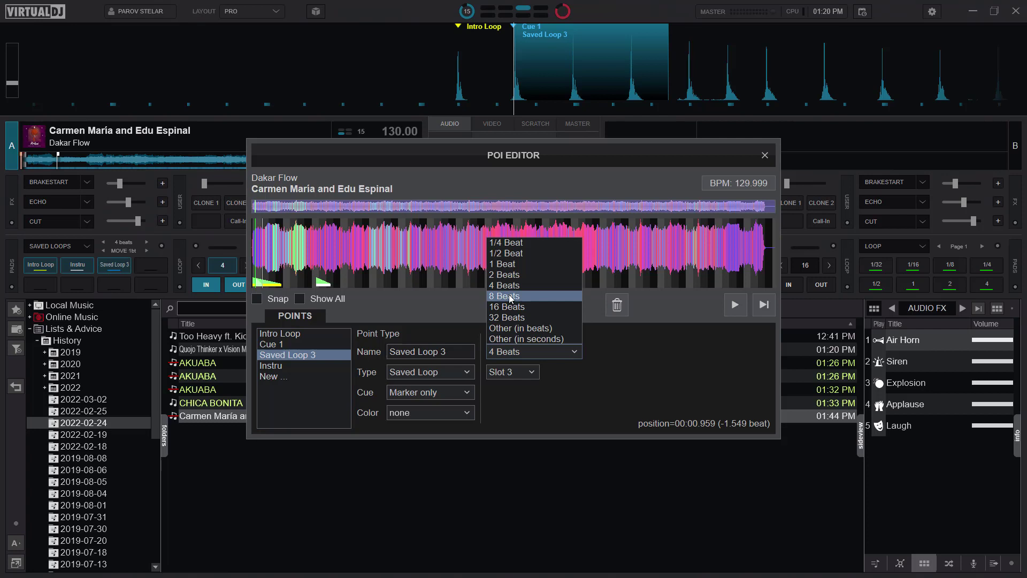
click(525, 300)
click(459, 353)
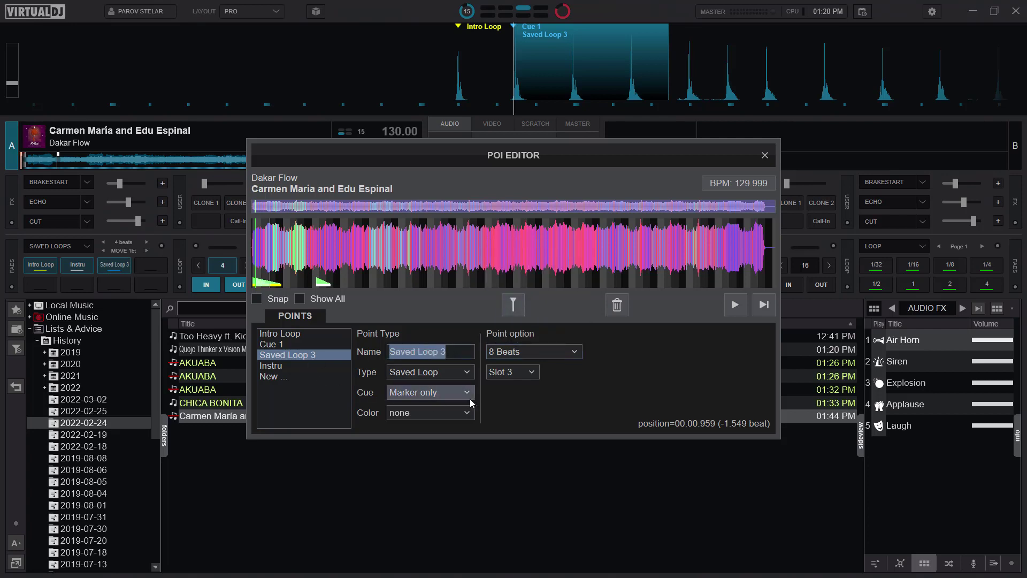
text(Cue Loop)
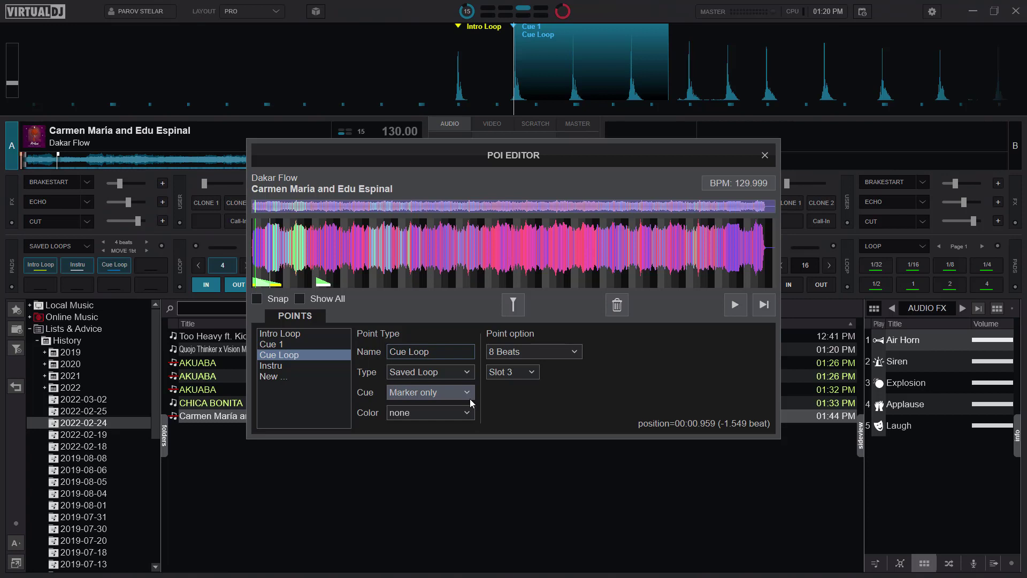
click(449, 388)
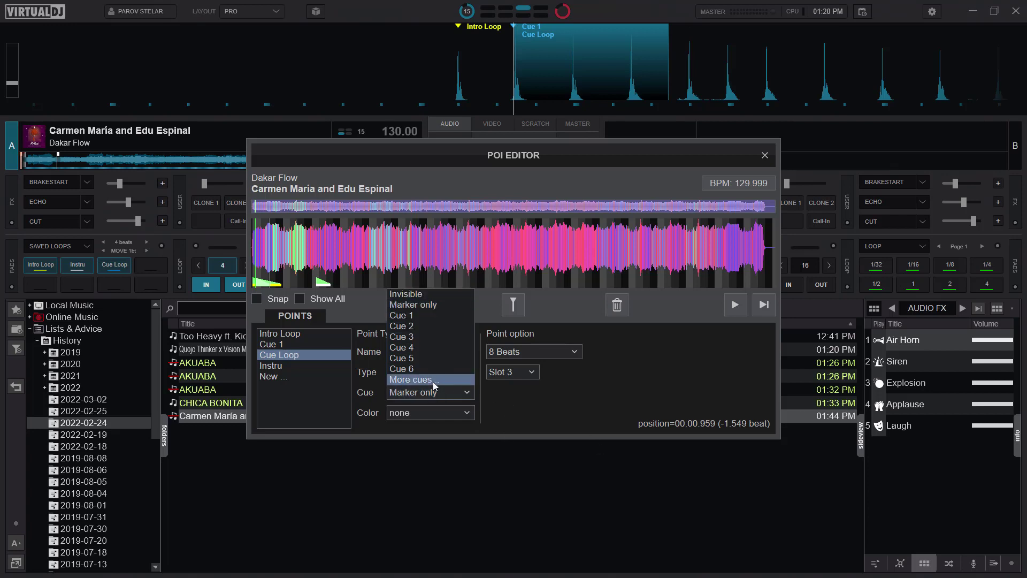
click(396, 316)
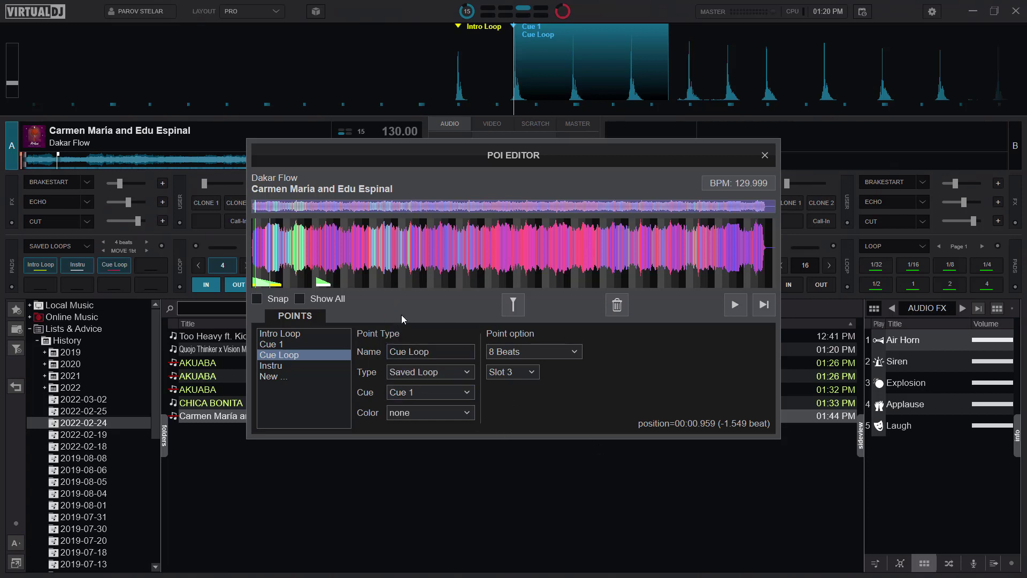
click(452, 415)
click(399, 402)
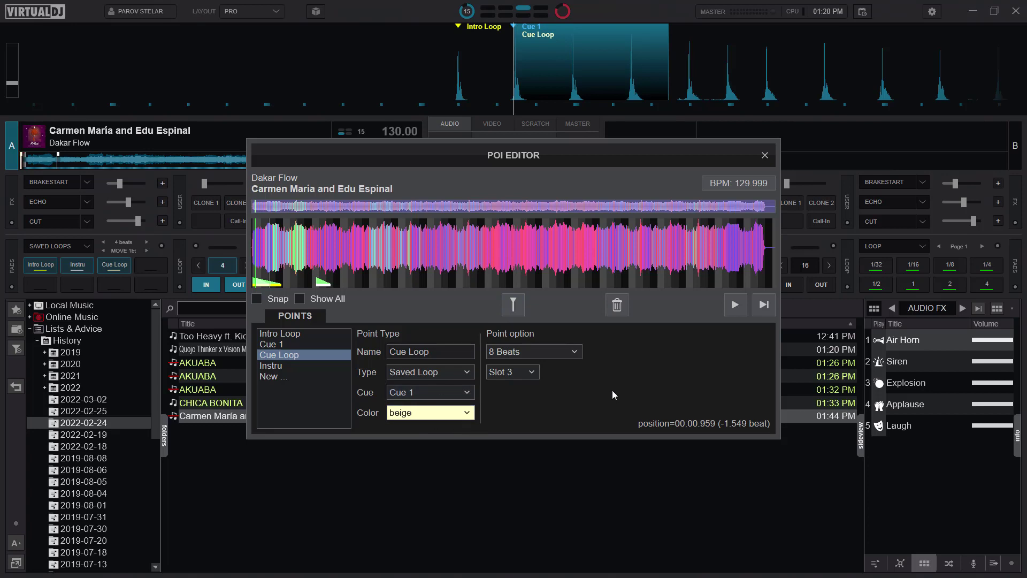
Close the POI Editor, switch deck A's pads to hotcues, and delete Cue 1 from pad 1.
click(763, 156)
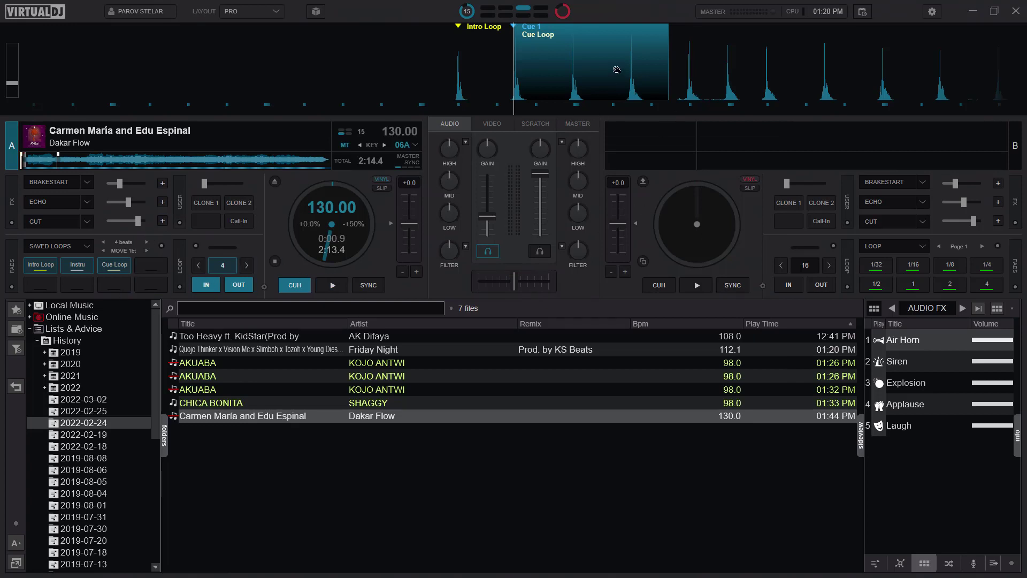
click(71, 249)
click(119, 59)
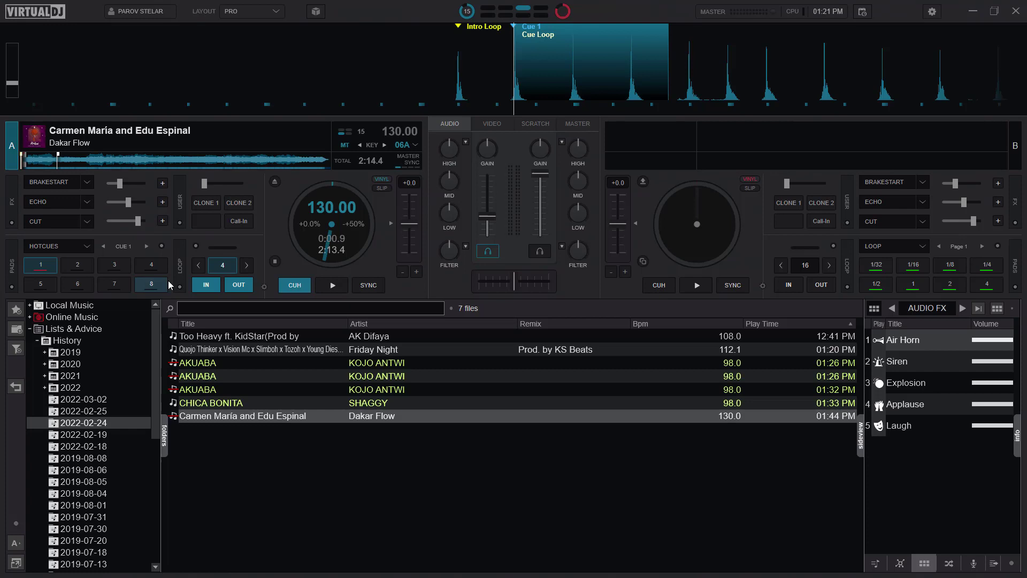
right_click(41, 265)
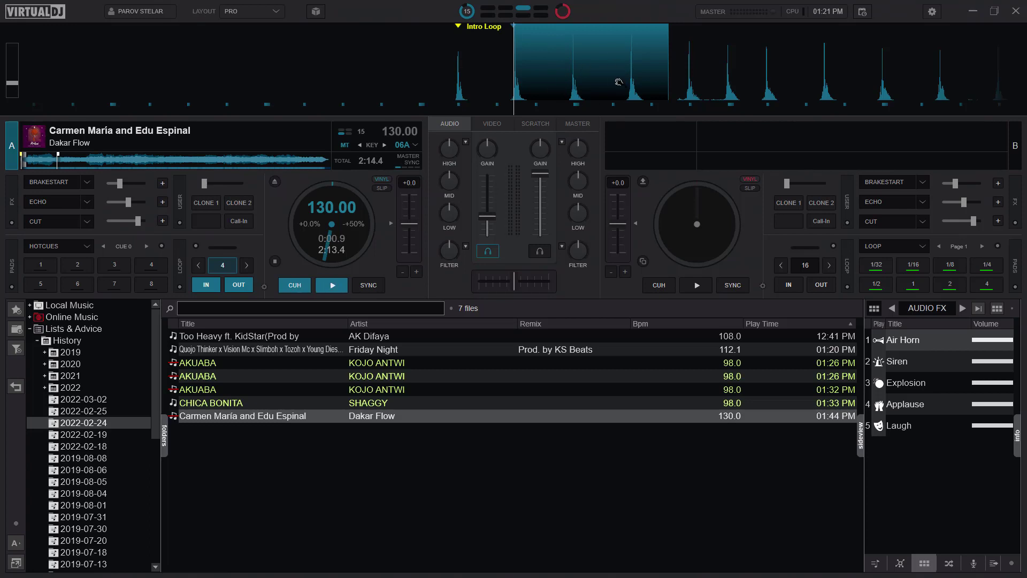
Switch deck A's pads to Saved Loops, now listing only Intro Loop and Instru.
click(86, 247)
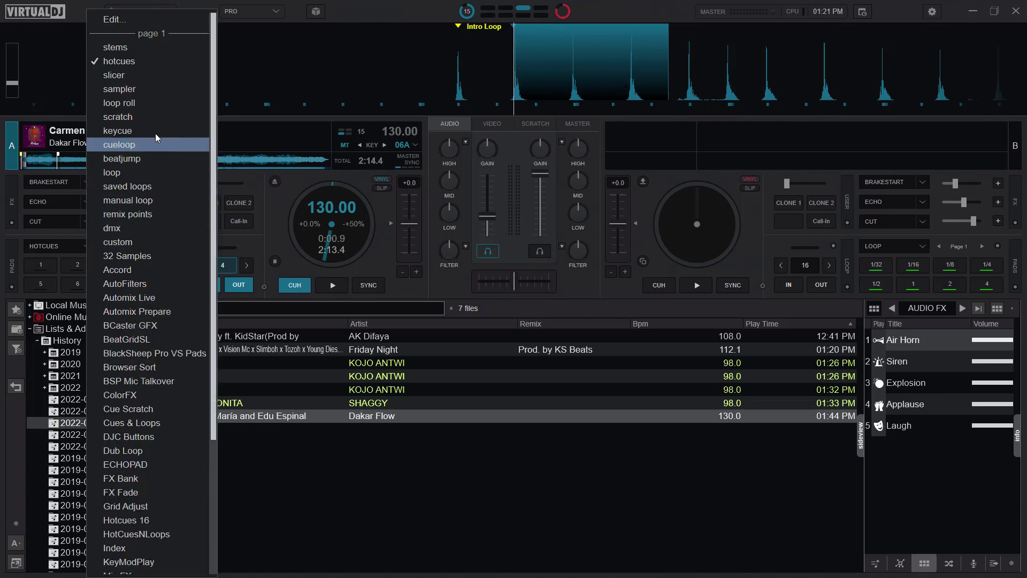
click(128, 189)
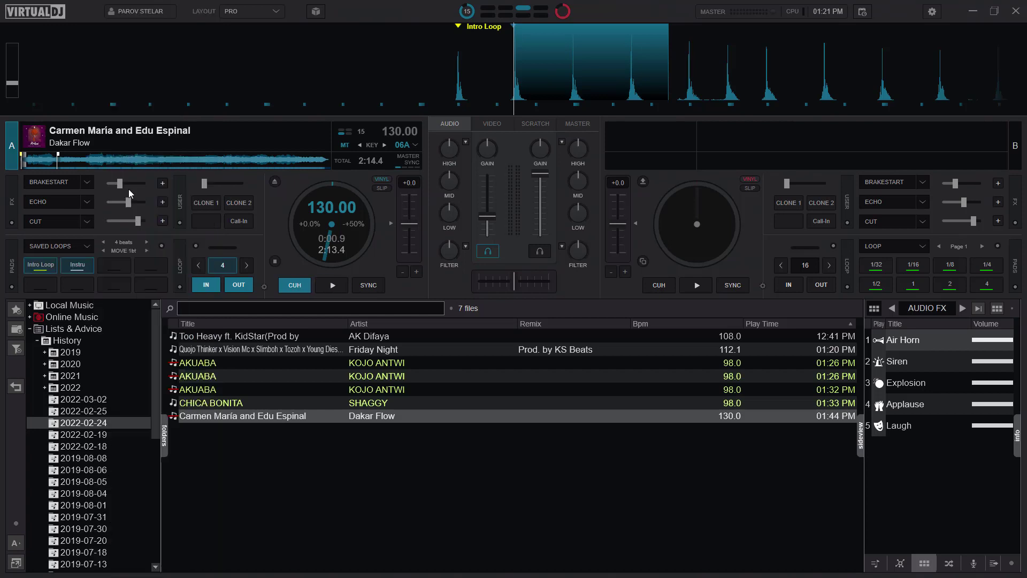